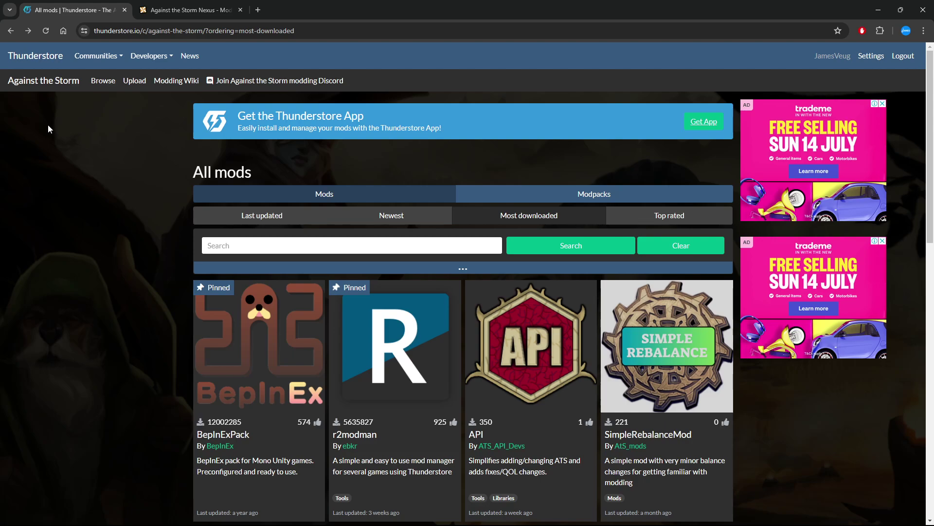
Step: Look through the most-downloaded Against the Storm mods and the list of Thunderstore communities
scroll(45, 139, "down", 10)
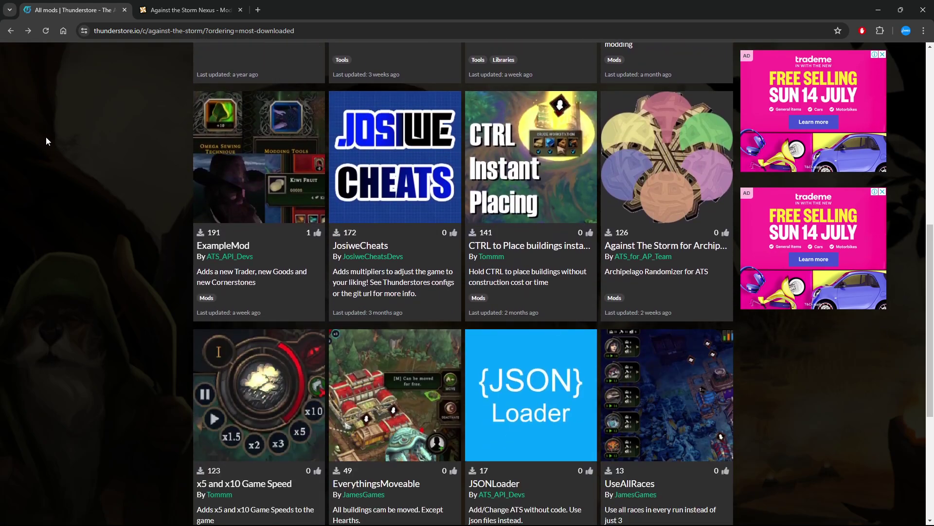
scroll(46, 141, "up", 3)
scroll(46, 137, "up", 8)
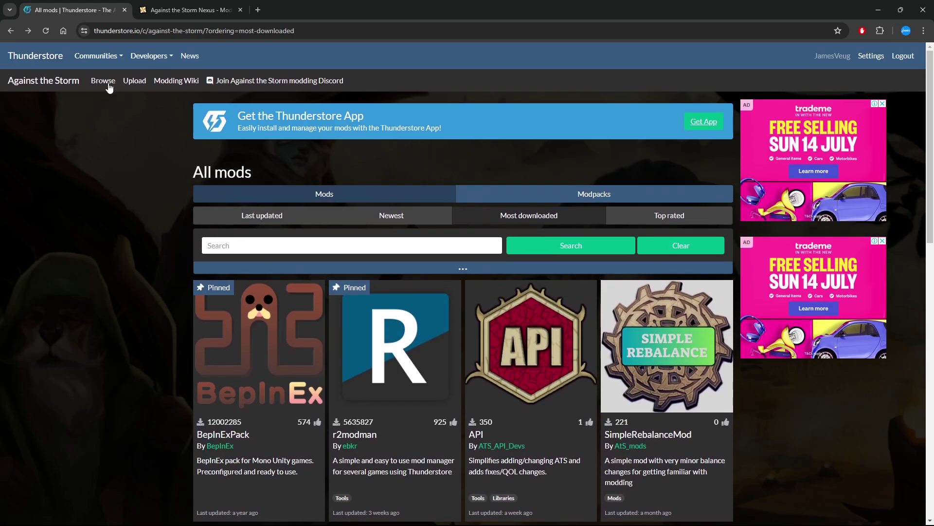
left_click(121, 56)
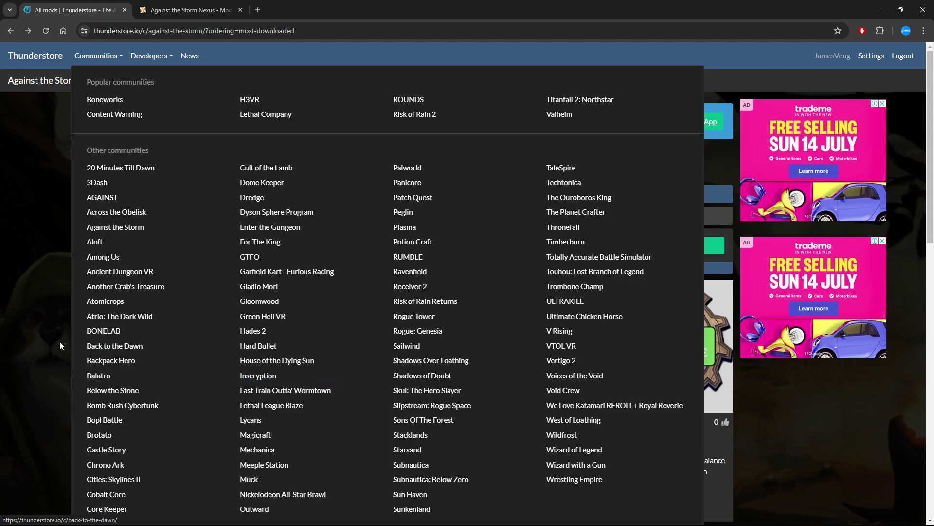
left_click(42, 336)
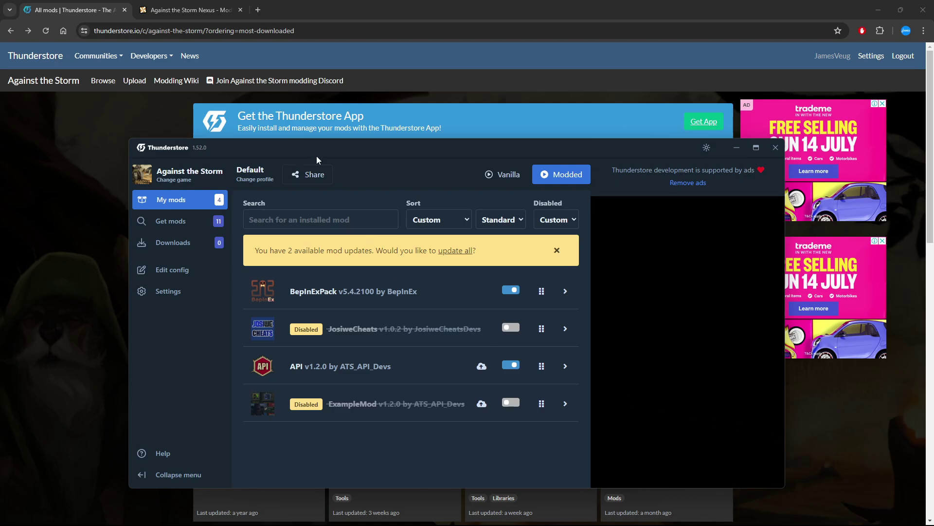
Step: Switch to Thunderstore Mod Manager, look through the mods available for Against the Storm and view the details of UseAllRaces
left_click_drag(322, 150, 322, 149)
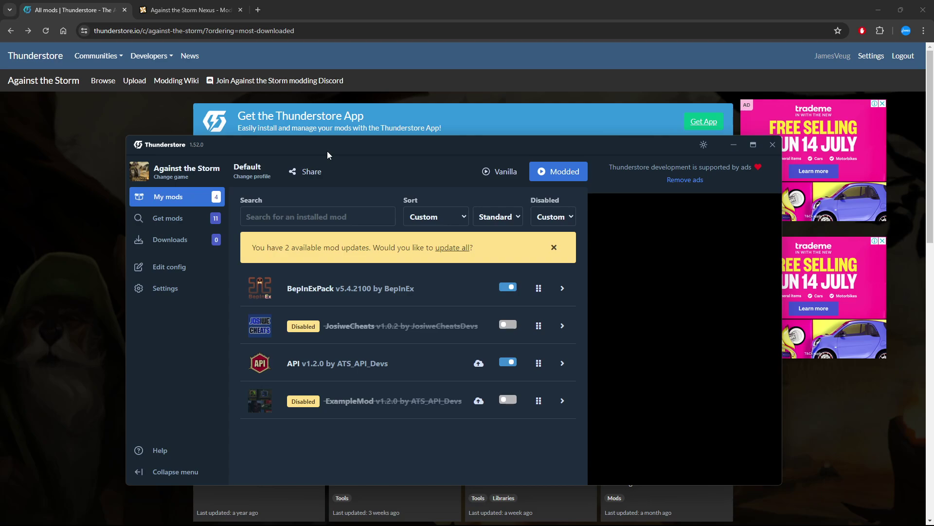
left_click(188, 218)
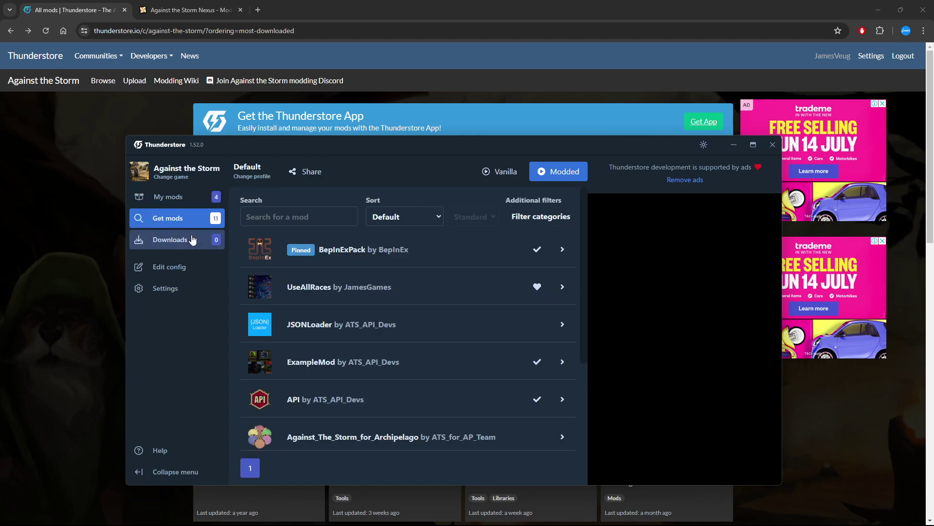
scroll(358, 258, "down", 2)
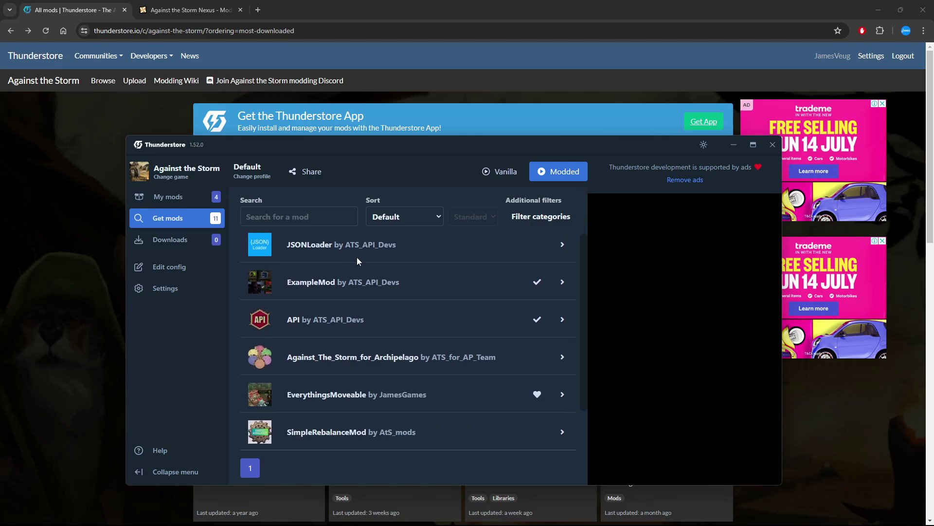
scroll(357, 261, "down", 3)
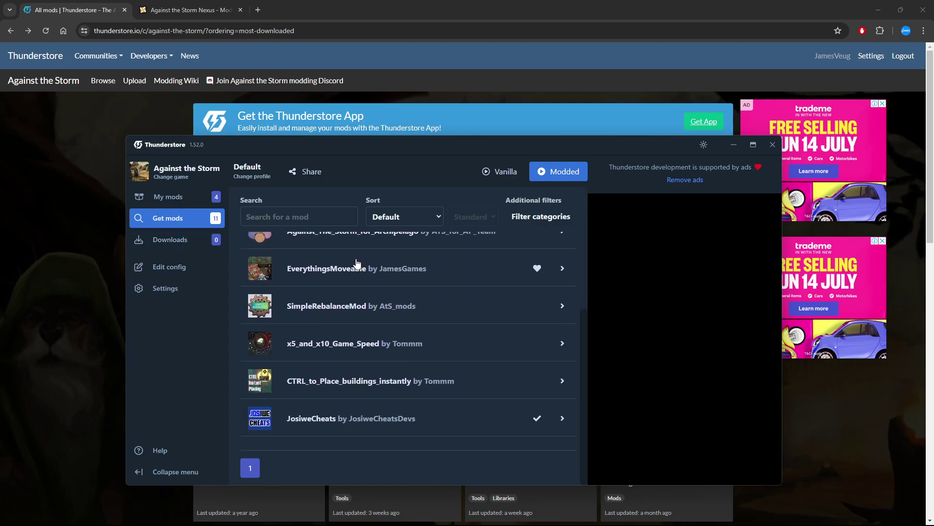
scroll(389, 337, "up", 5)
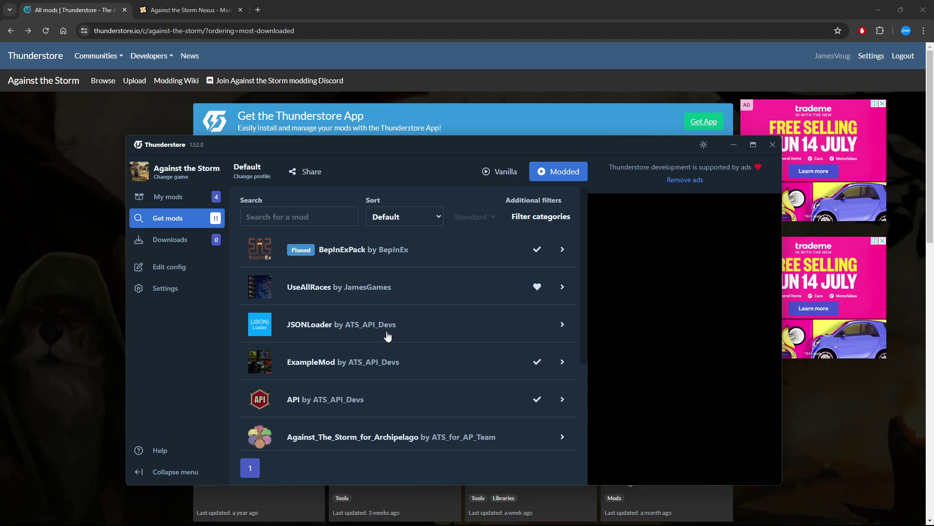
left_click(380, 294)
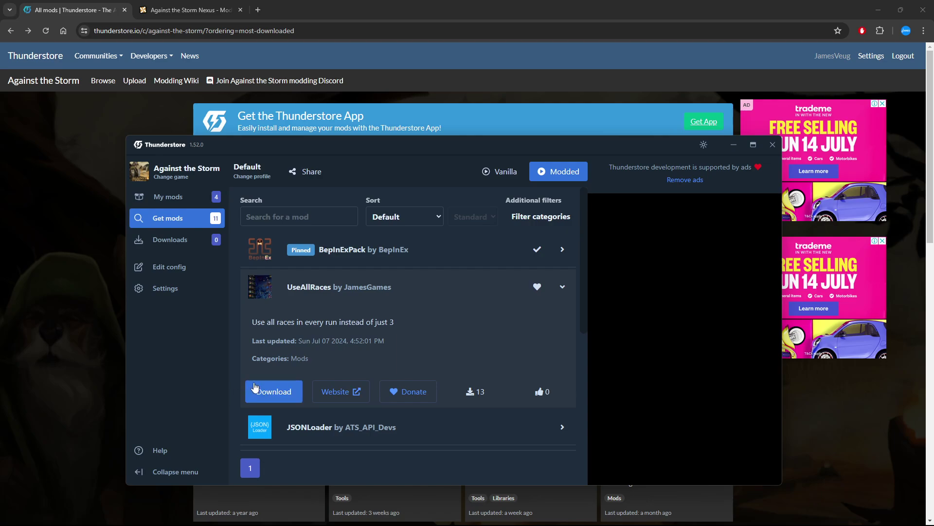
left_click(435, 292)
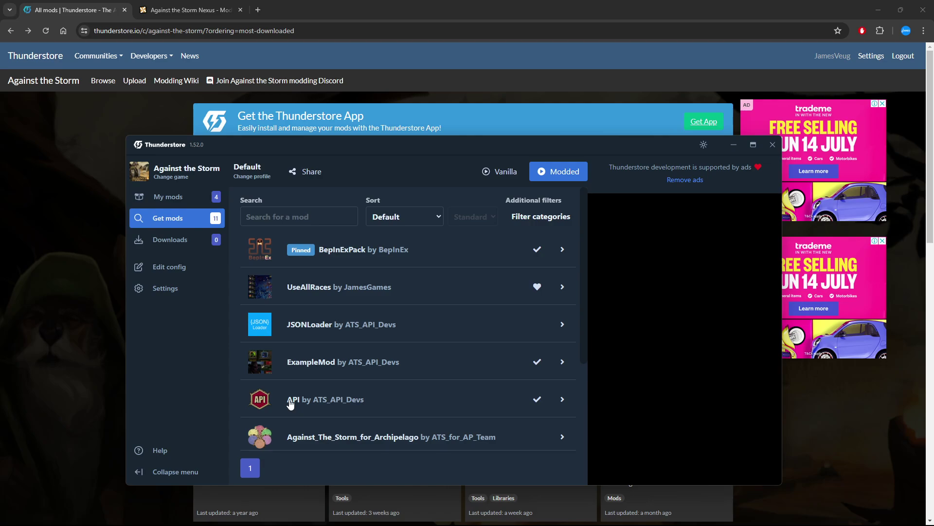
Step: Launch Against the Storm with the installed mods, quit the game and dismiss the mod manager's launch message
left_click(174, 201)
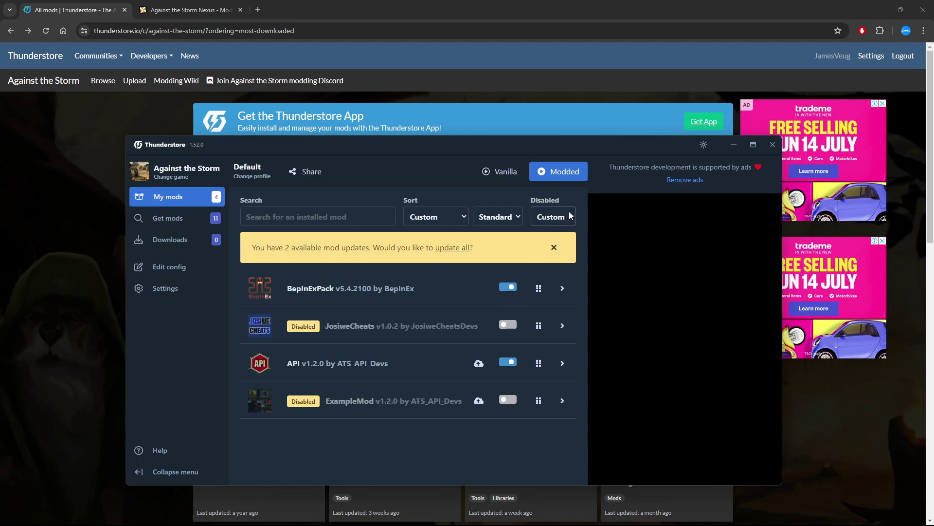
left_click(573, 171)
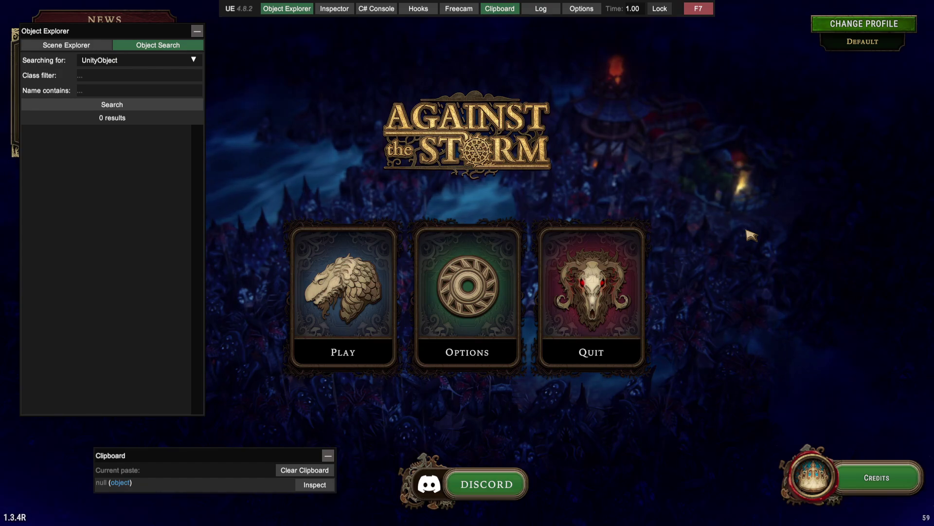
key("F7")
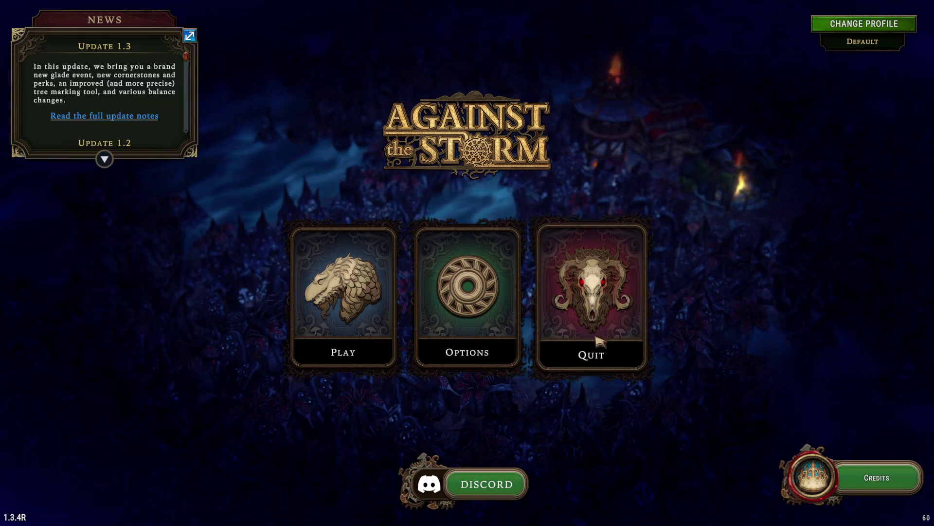
left_click(595, 317)
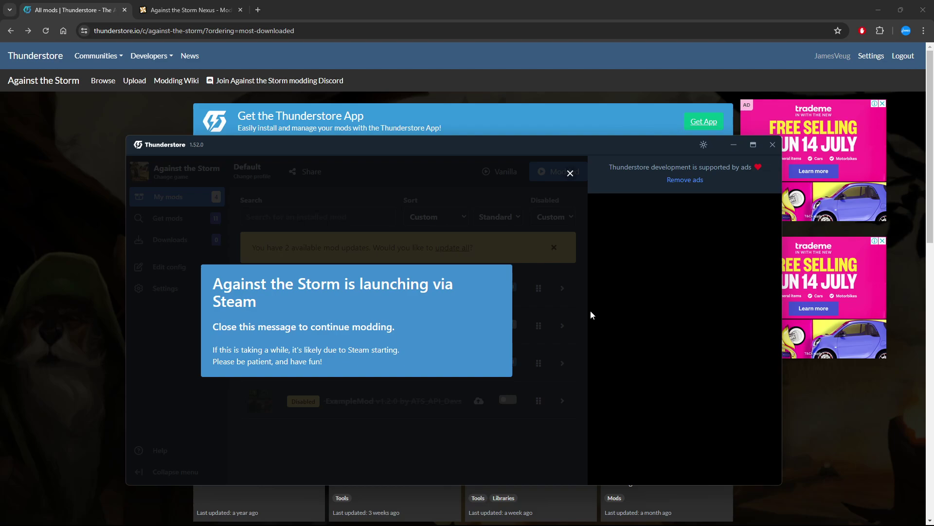
left_click(581, 323)
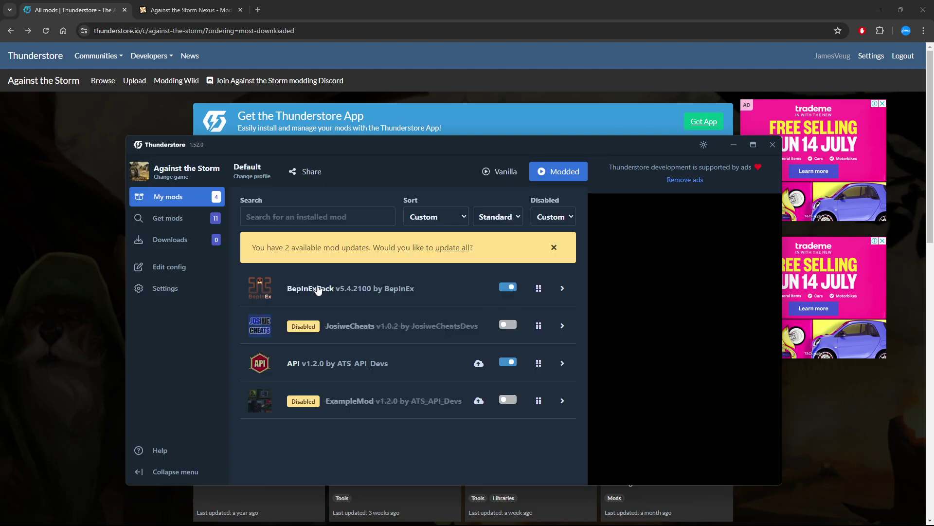
Step: Enable the Logging.Console setting in BepInEx/config/BepInEx.cfg and save the configuration
left_click(164, 271)
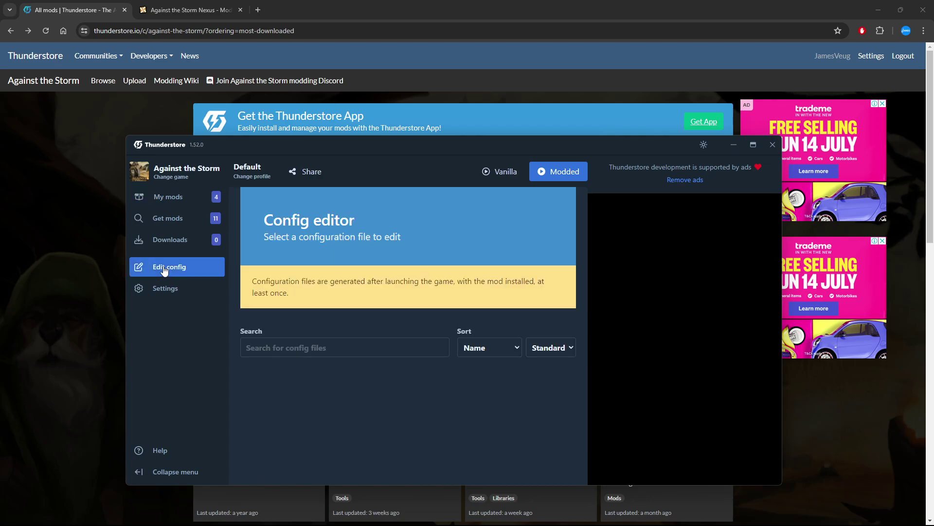
scroll(382, 329, "down", 1)
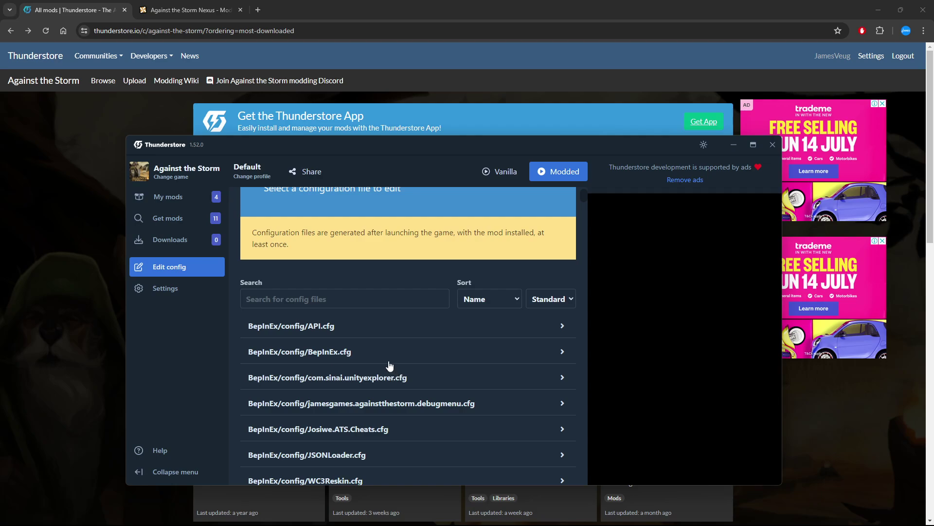
left_click(328, 356)
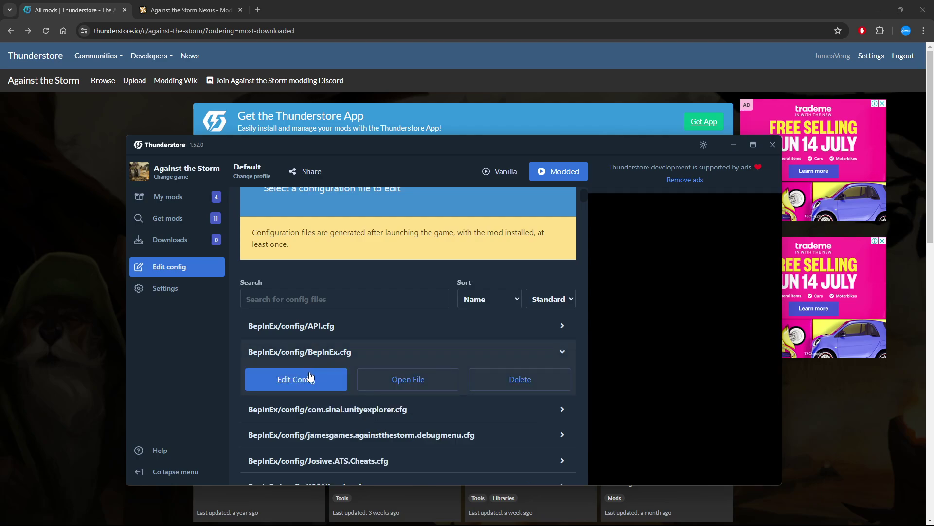
left_click(285, 379)
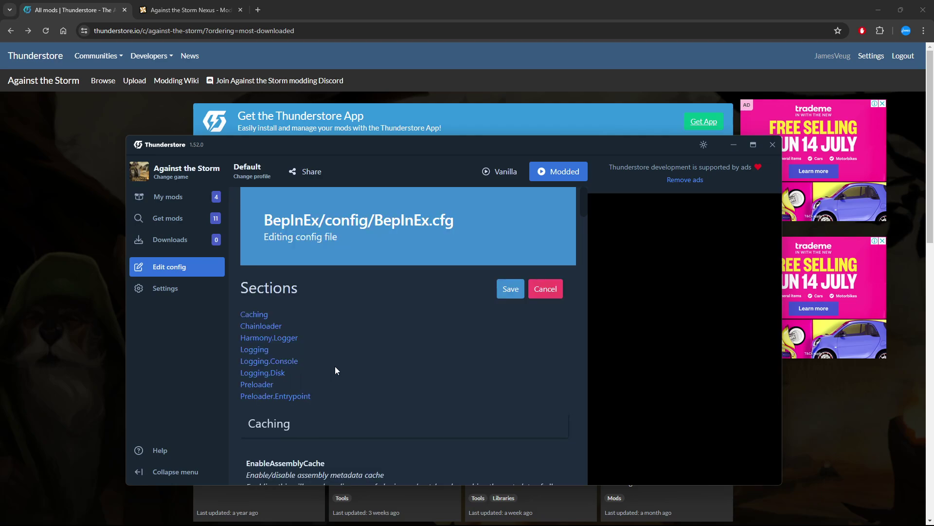
scroll(335, 366, "down", 10)
scroll(335, 361, "down", 8)
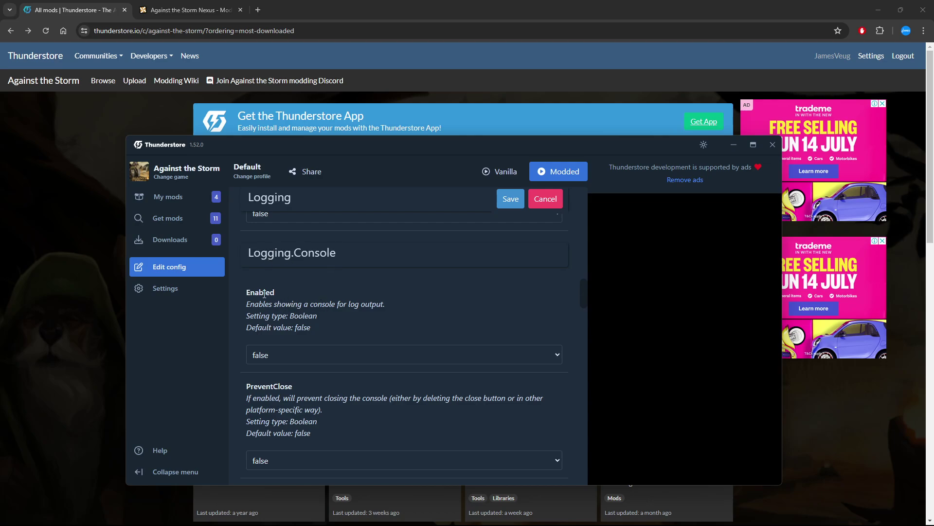
left_click(271, 353)
left_click(271, 369)
left_click(506, 202)
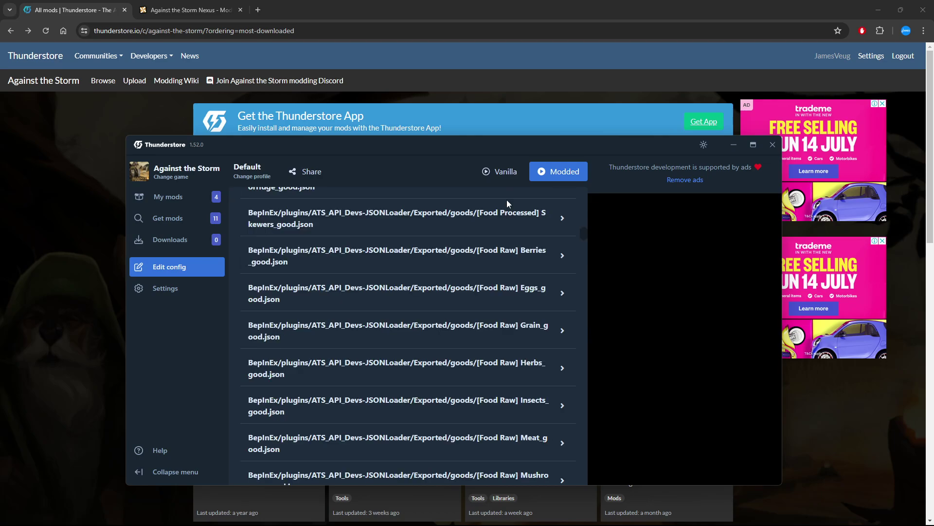
Step: Launch the modded game, examine the BepInEx console for the plugins being loaded, and close it again
left_click(562, 172)
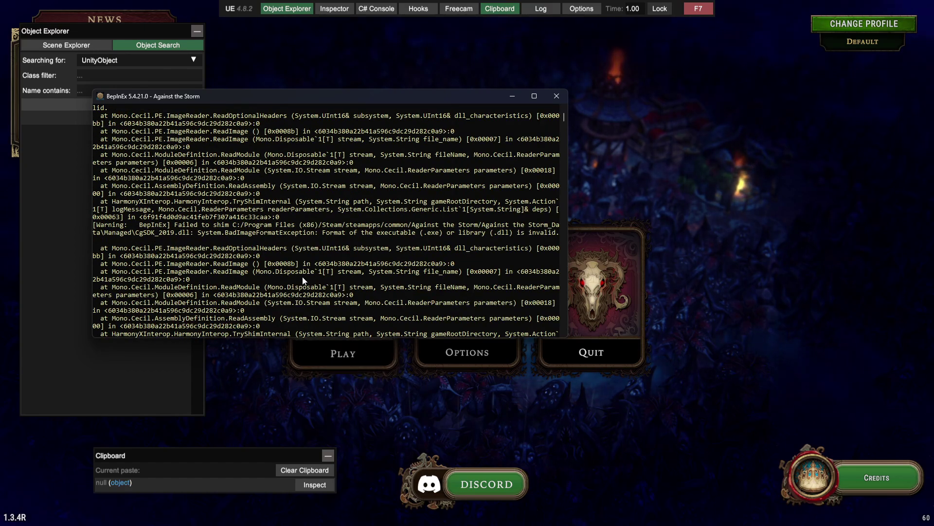
scroll(228, 227, "up", 8)
scroll(229, 229, "up", 8)
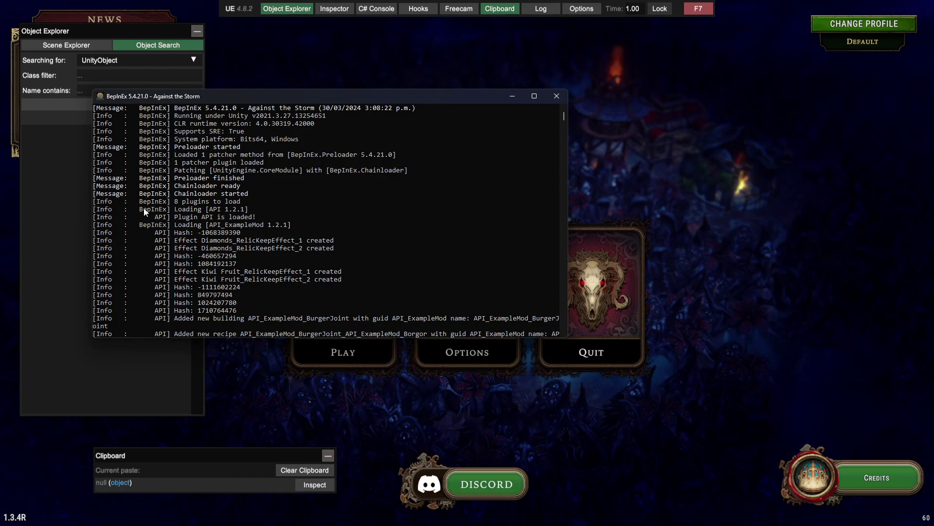
left_click_drag(141, 212, 249, 212)
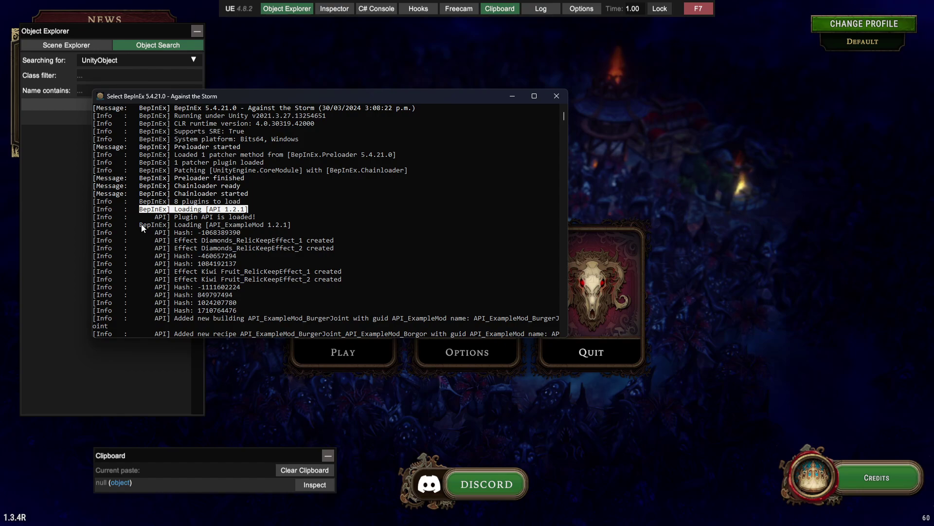
left_click_drag(141, 224, 265, 226)
scroll(266, 227, "down", 4)
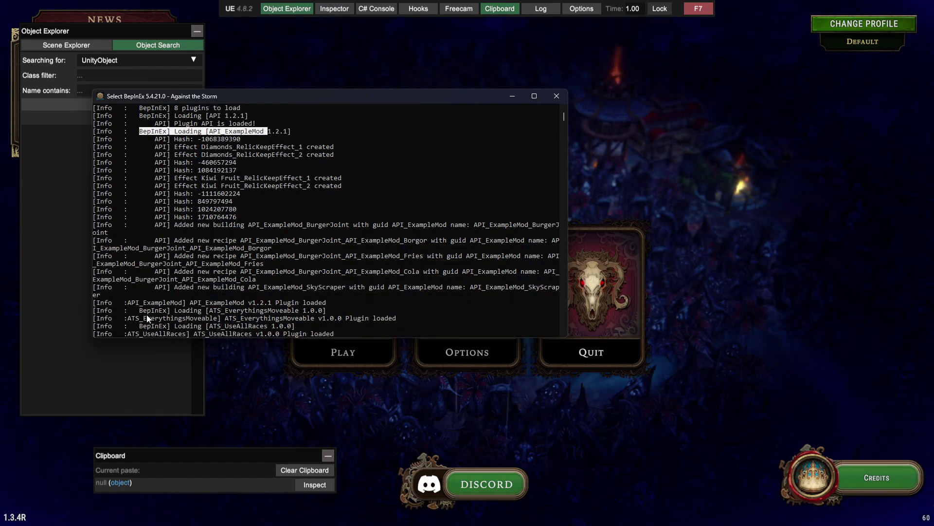
left_click_drag(145, 313, 298, 313)
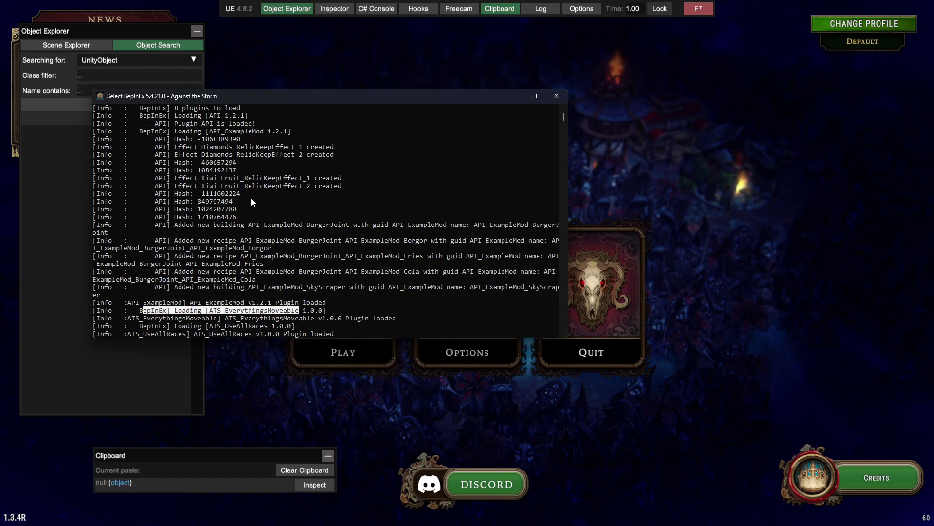
left_click(560, 99)
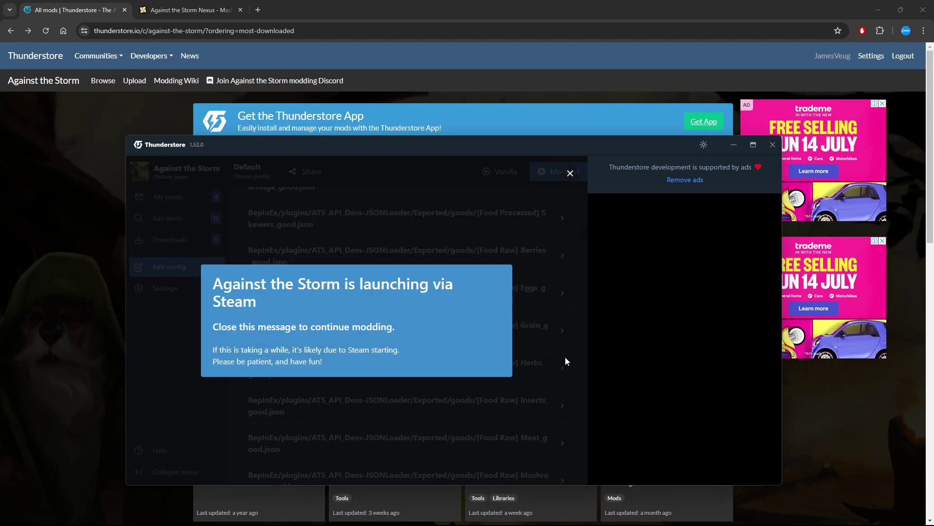
left_click(566, 360)
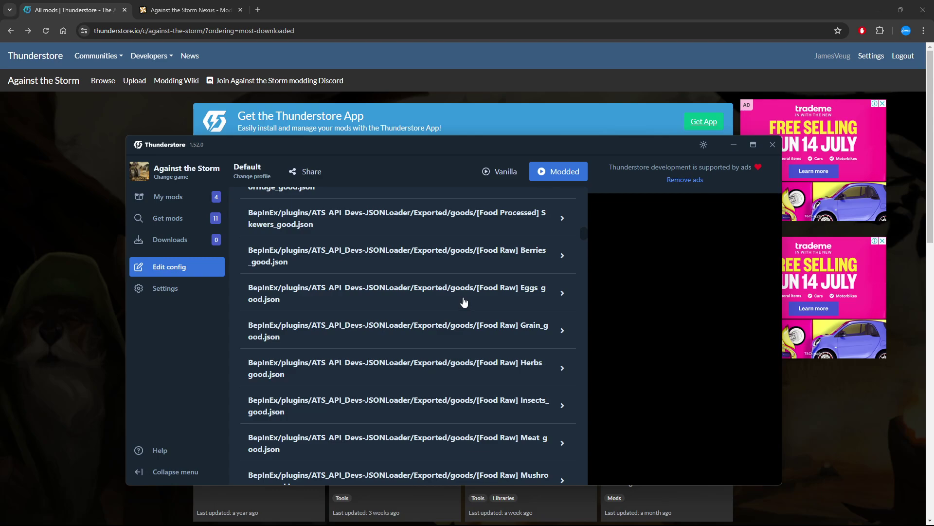
Step: View the Against the Storm page on Nexus Mods and open Thunderstore Mod Manager's data folder from its settings
left_click(193, 11)
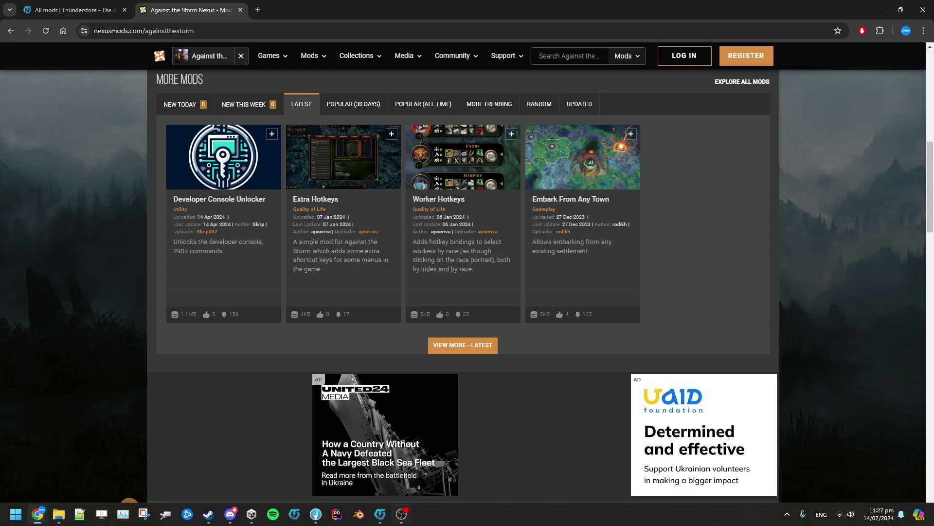
left_click(380, 521)
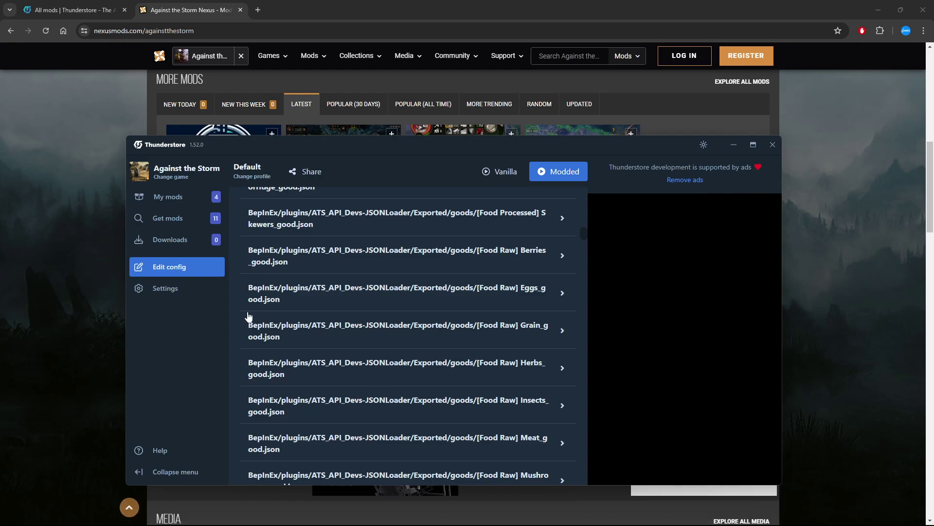
left_click(161, 294)
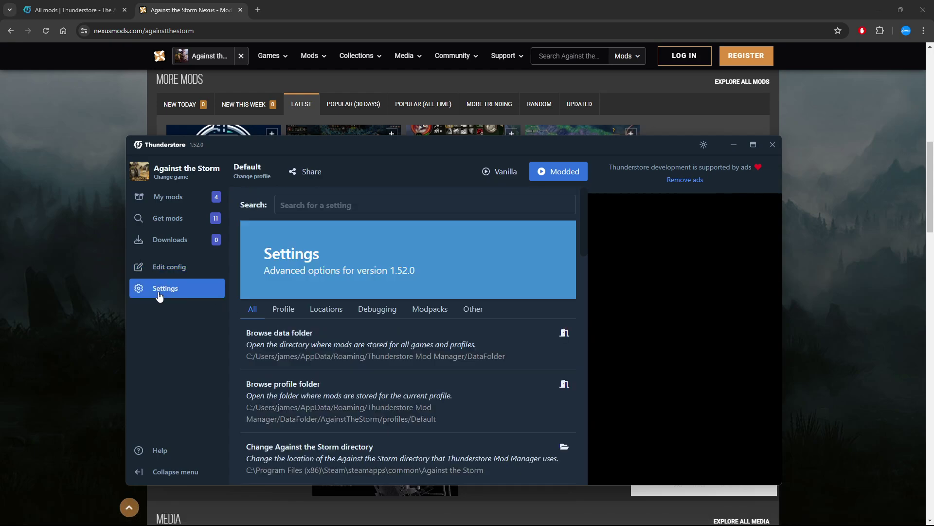
left_click(294, 342)
mouse_move(67, 511)
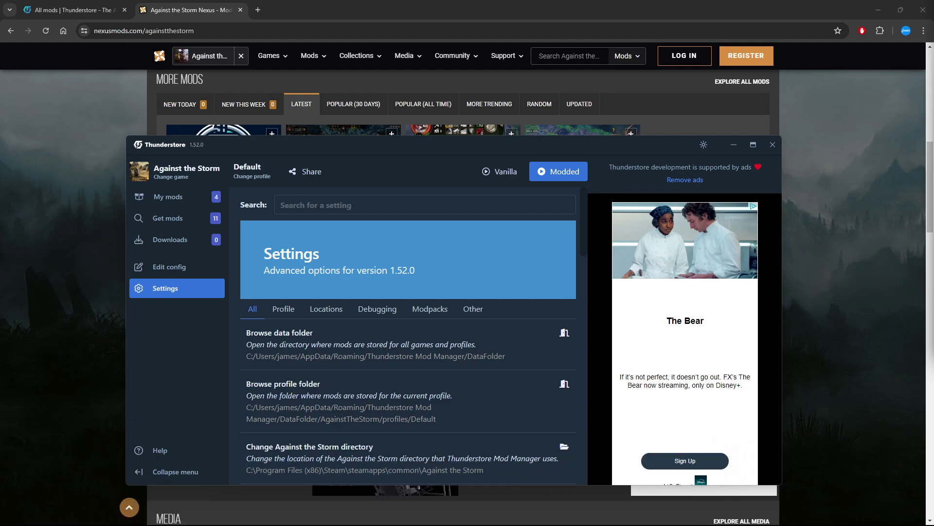
left_click_drag(915, 60, 521, 55)
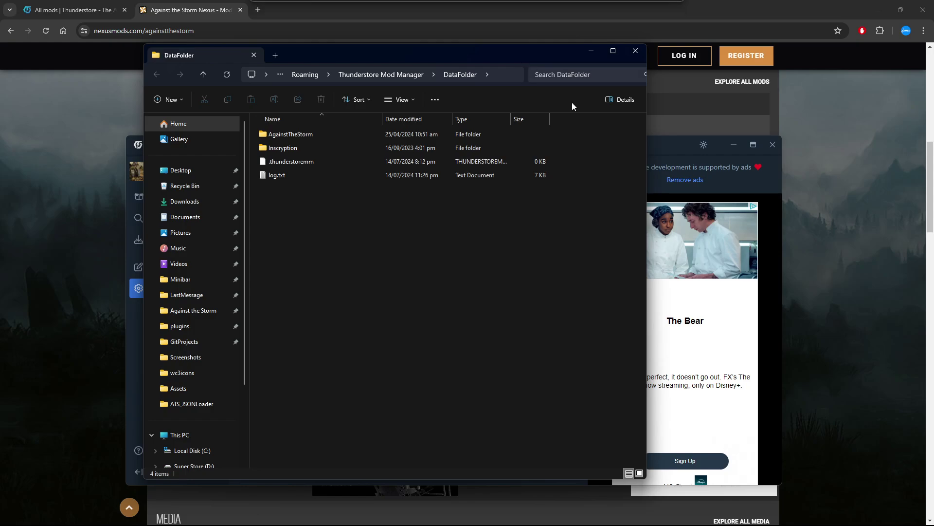
Step: Browse from the data folder to AgainstTheStorm/profiles/Default/BepInEx/plugins, where the profile's mods are stored
double_click(276, 138)
double_click(290, 150)
double_click(299, 133)
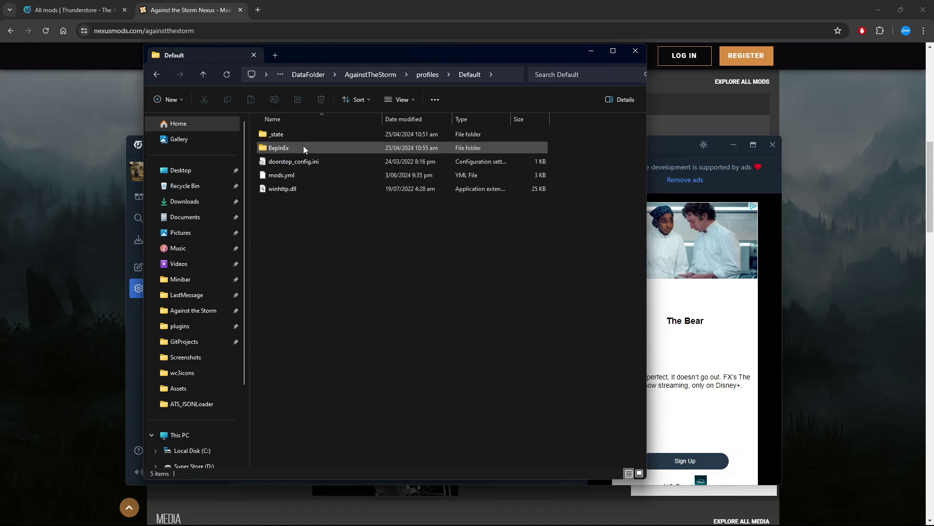
double_click(303, 146)
double_click(311, 188)
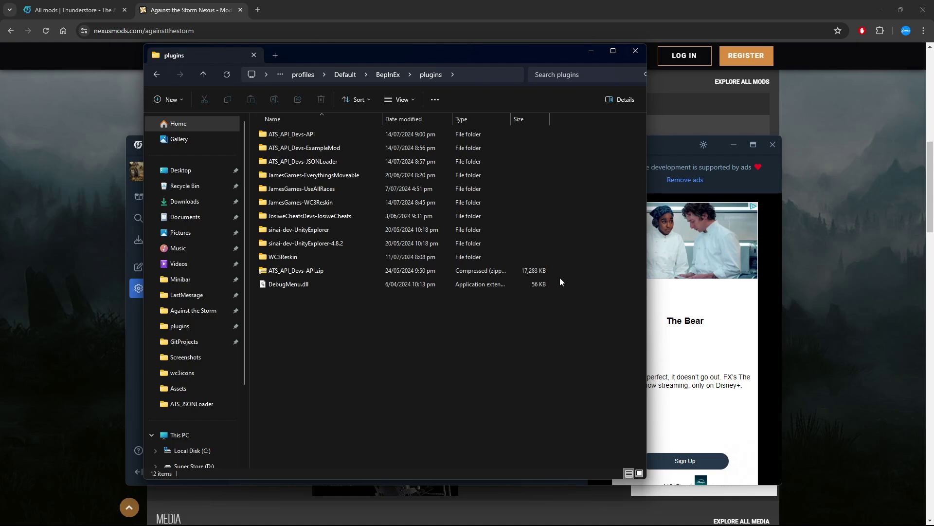
Step: Open the UseAllRaces mod folder, view its icon.png image and close the image viewer
double_click(334, 192)
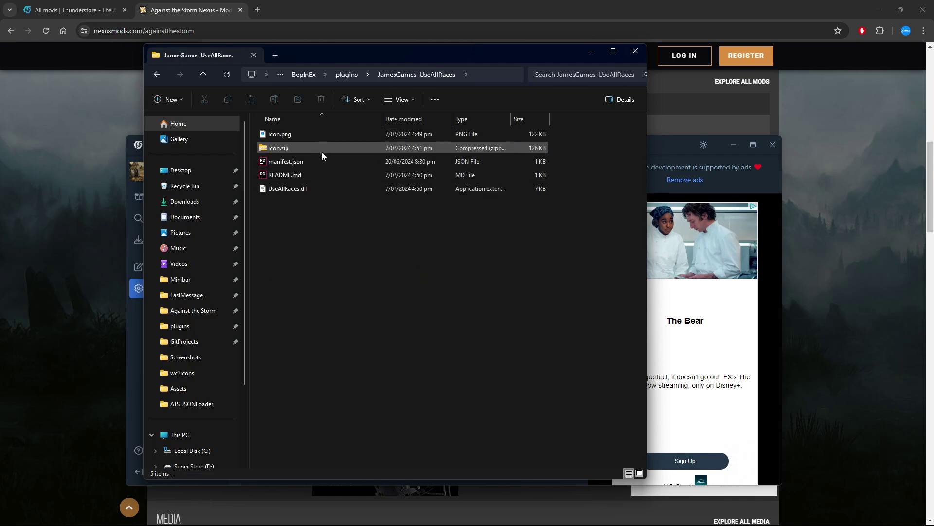
double_click(320, 133)
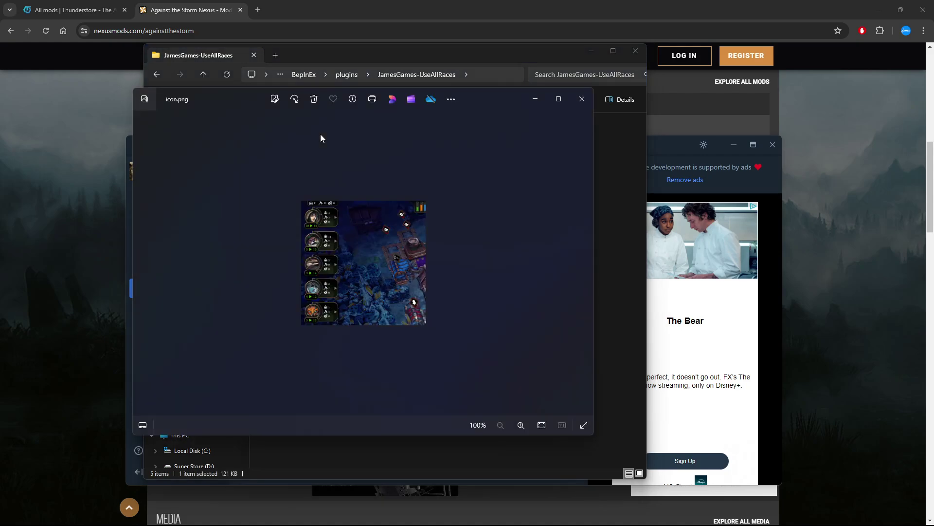
left_click(580, 100)
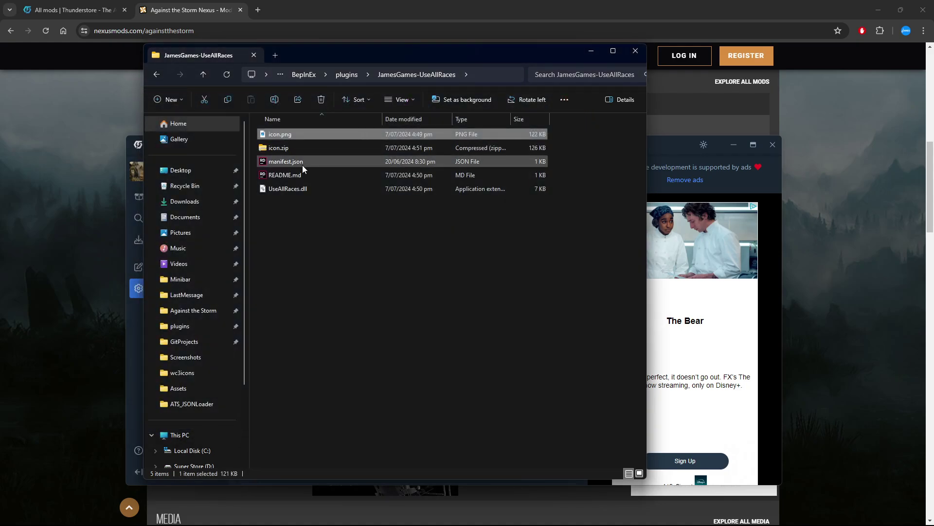
Step: Read the UseAllRaces mod's README.md in Notepad, close it and return to the plugins folder
left_click(297, 176)
right_click(297, 176)
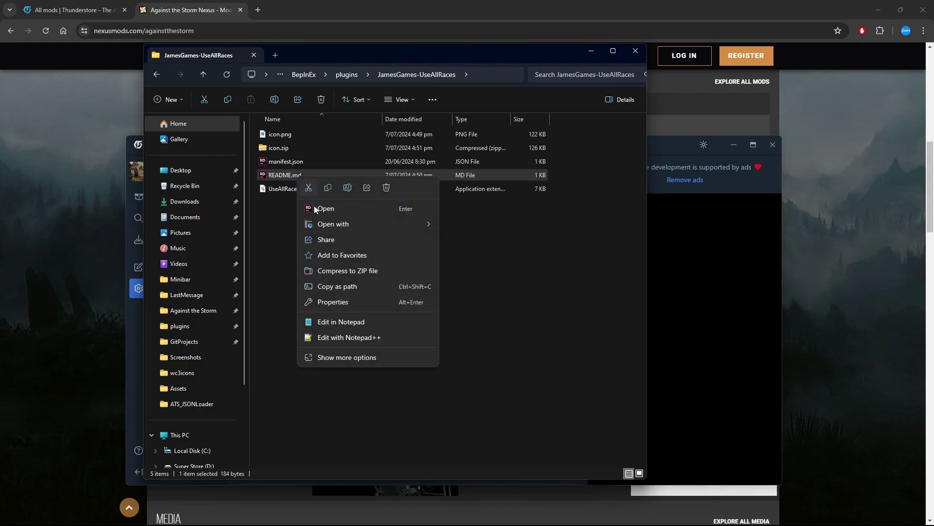
left_click(348, 322)
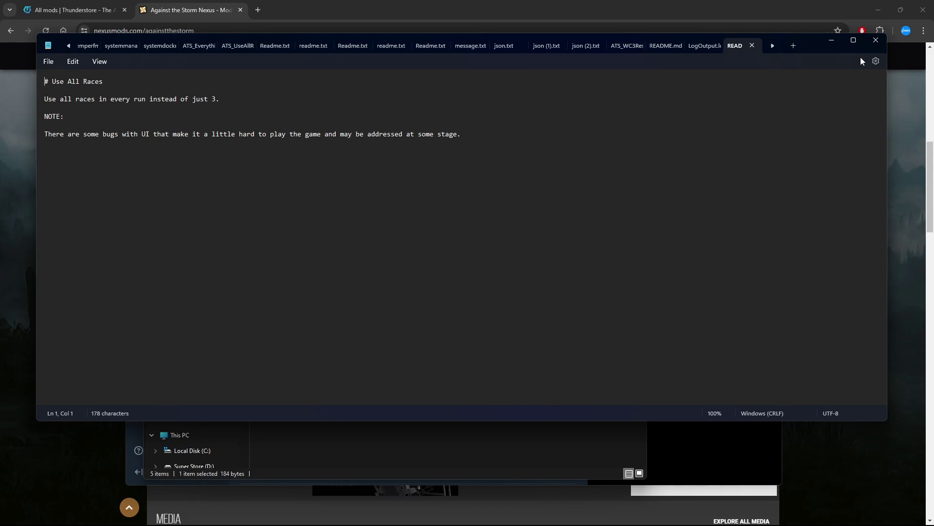
left_click(876, 40)
left_click(352, 76)
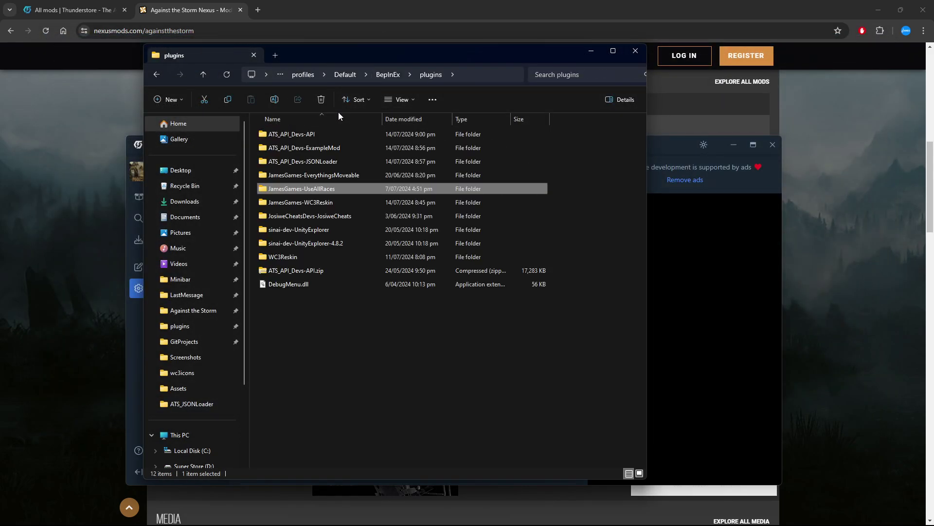
Step: Open the ATS_API_Devs-API mod folder and read through its CHANGELOG.md in Notepad
double_click(325, 132)
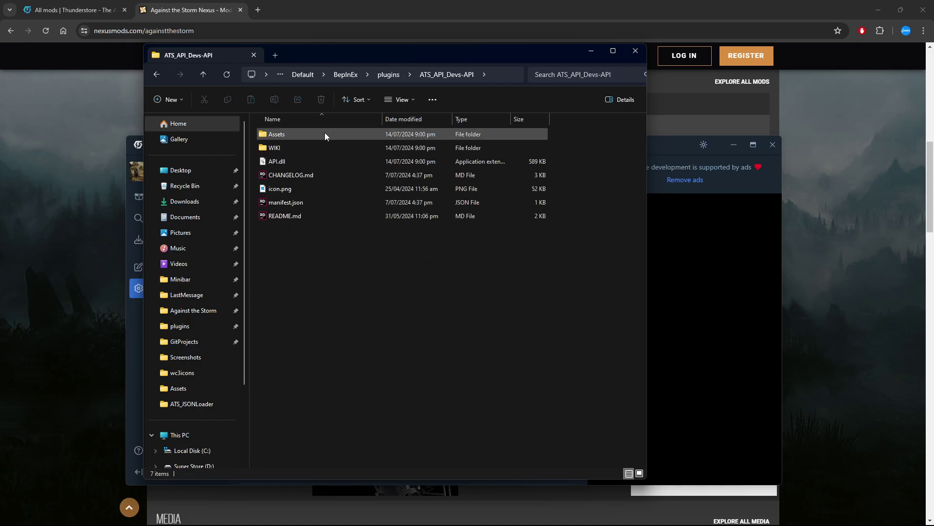
right_click(309, 177)
left_click(363, 319)
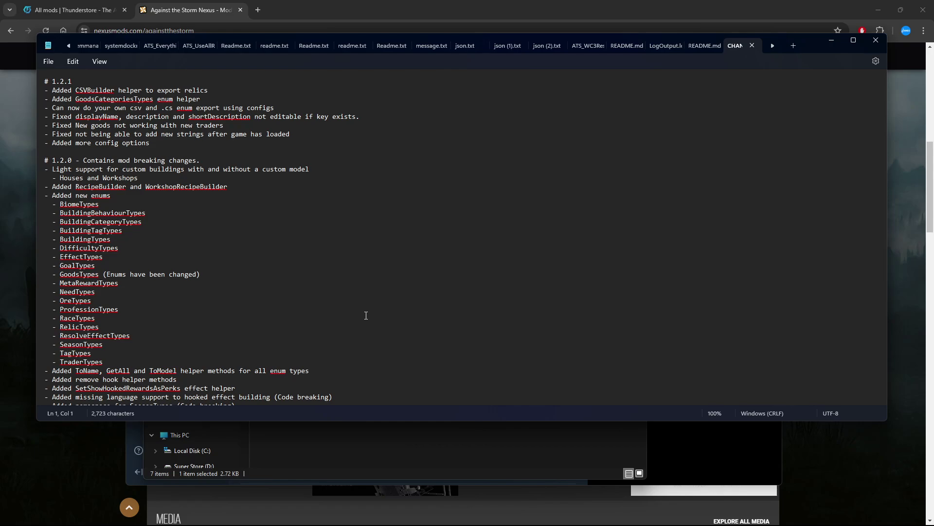
scroll(144, 233, "down", 11)
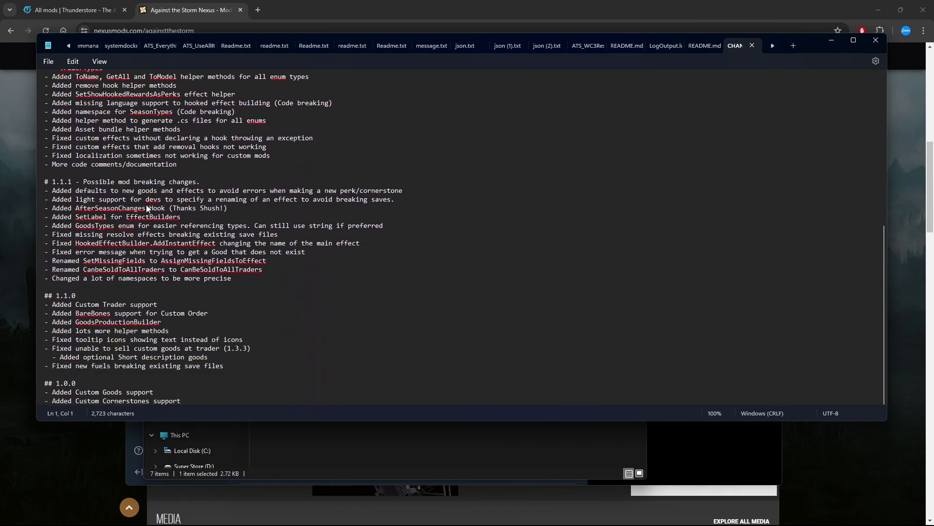
scroll(209, 368, "up", 11)
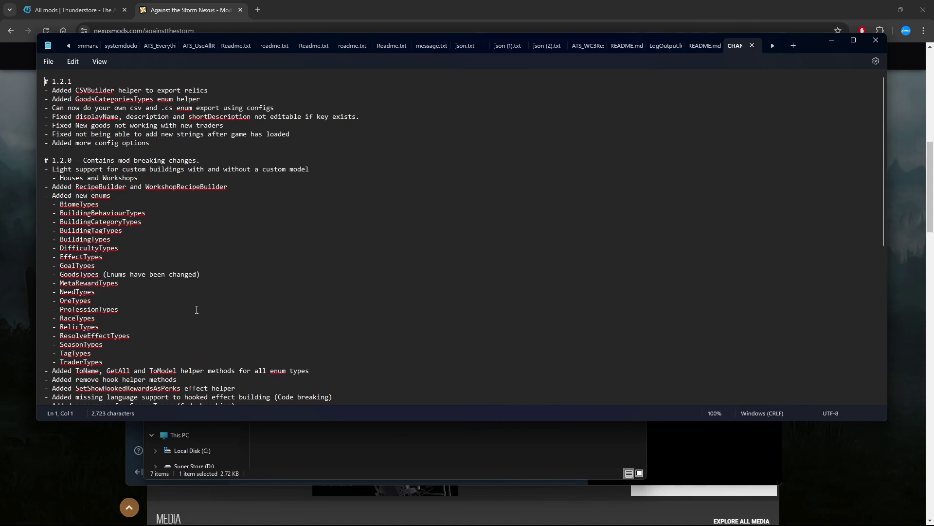
Step: Open the API mod's page on the Thunderstore website and review its changelog
left_click(69, 10)
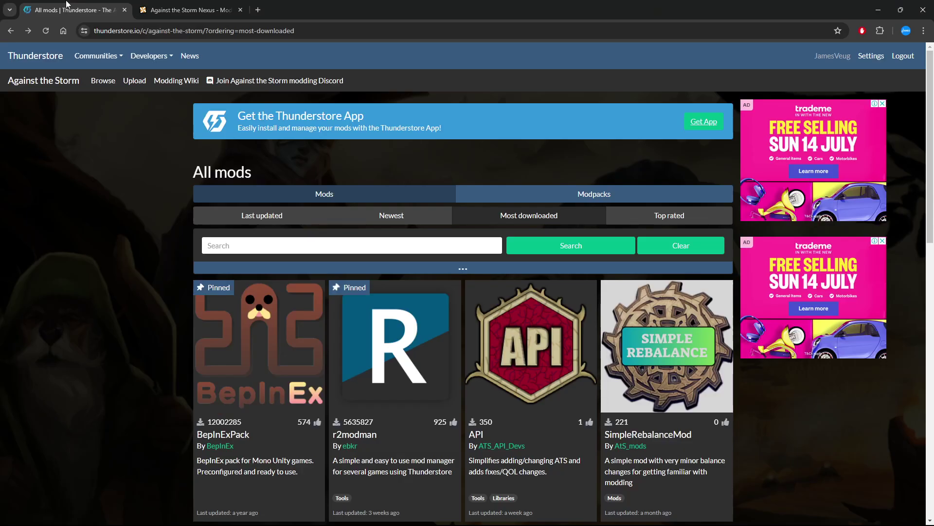
left_click(517, 344)
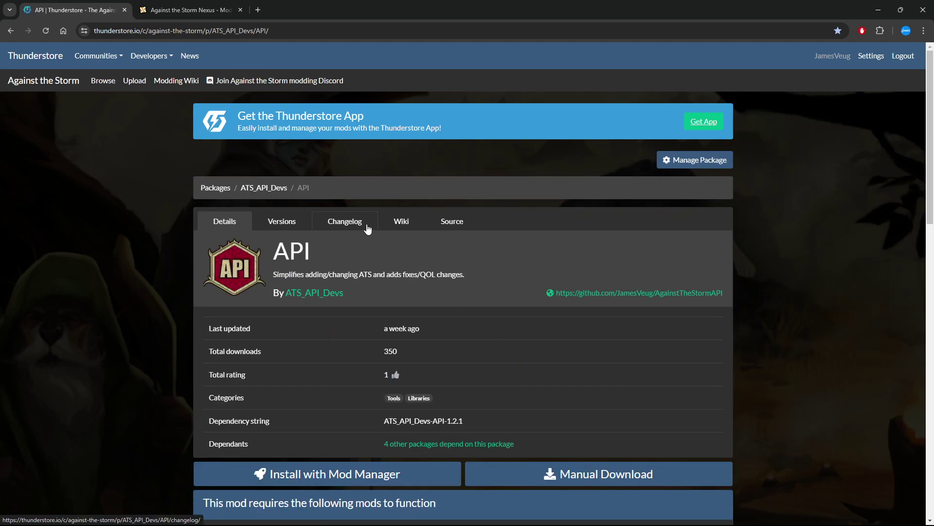
left_click(350, 222)
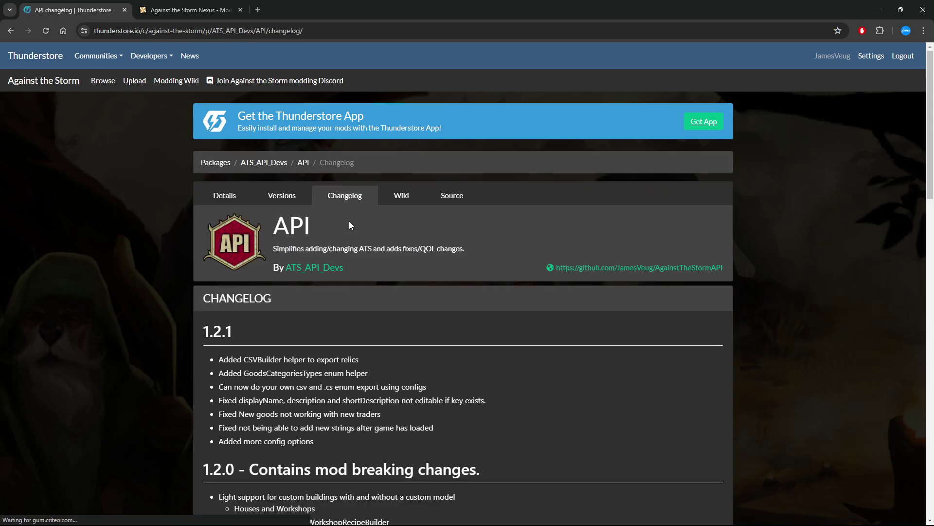
scroll(305, 428, "down", 4)
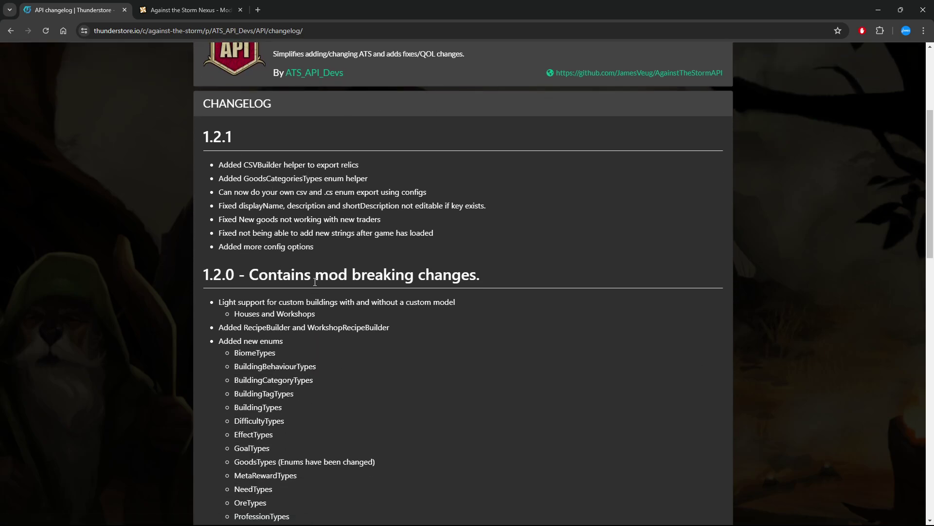
scroll(315, 281, "up", 4)
Step: Switch back to File Explorer and return from the API mod folder to the plugins folder
mouse_move(136, 501)
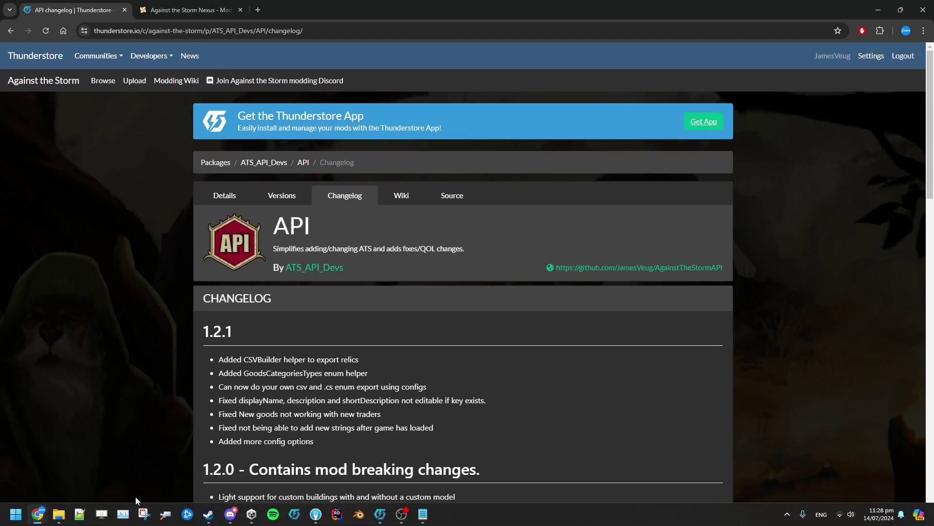
mouse_move(59, 514)
left_click(113, 476)
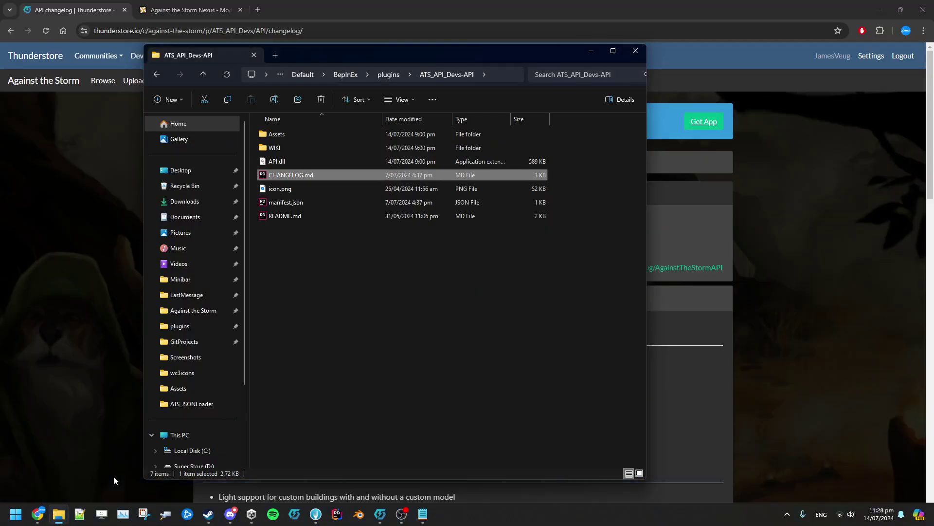
left_click(389, 77)
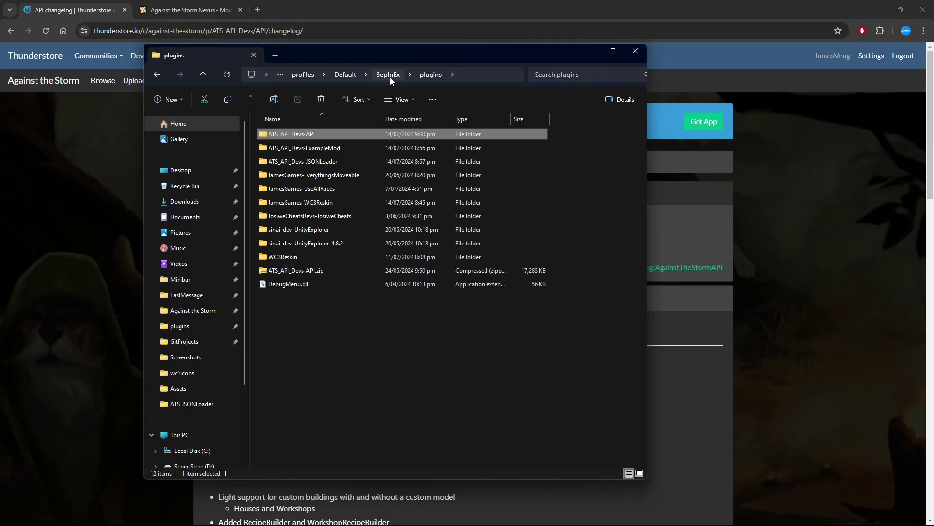
left_click(428, 373)
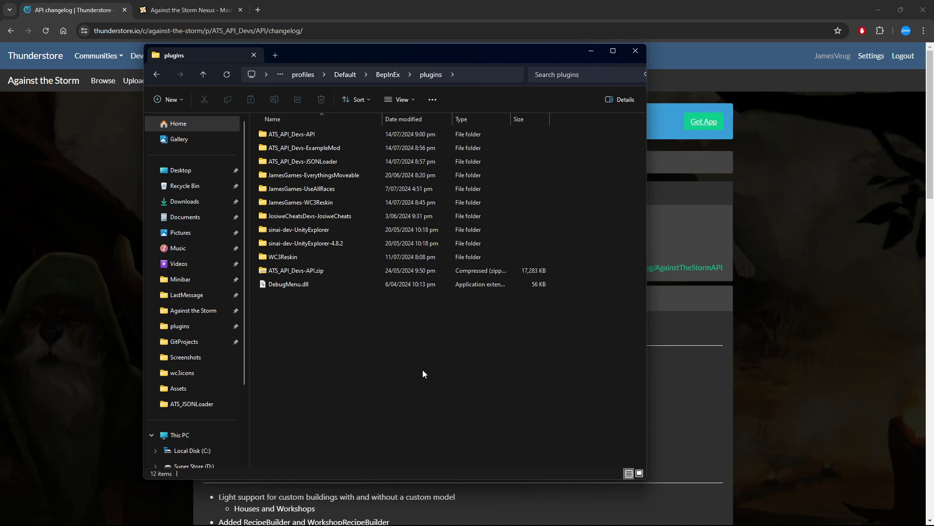
Step: Inspect the files in the JosiweCheats and JamesGames-WC3Reskin mod folders, selecting WC3Reskin.dll in the latter
double_click(329, 216)
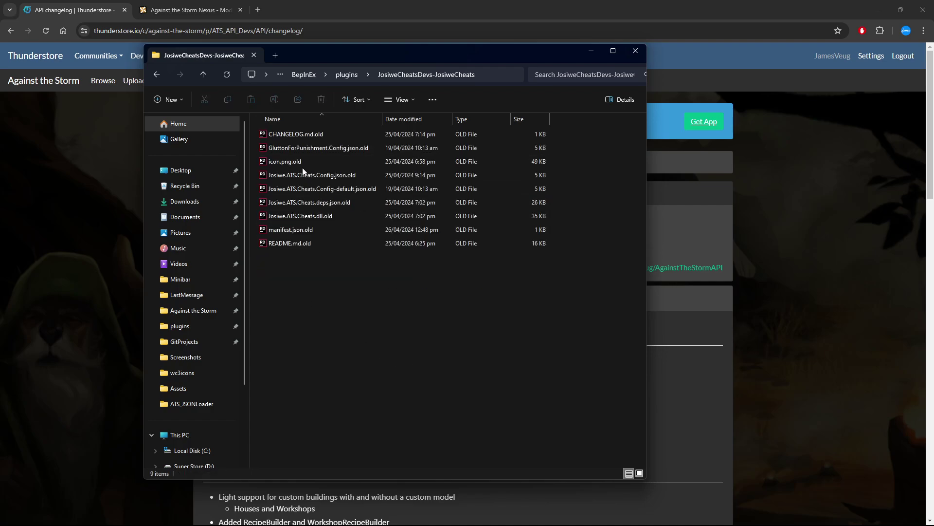
key("alt+Left")
double_click(287, 201)
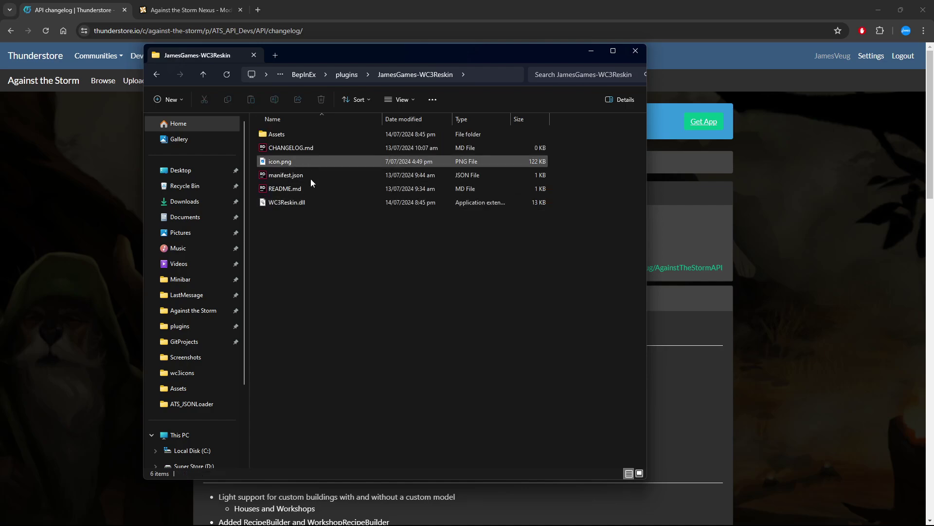
left_click(308, 203)
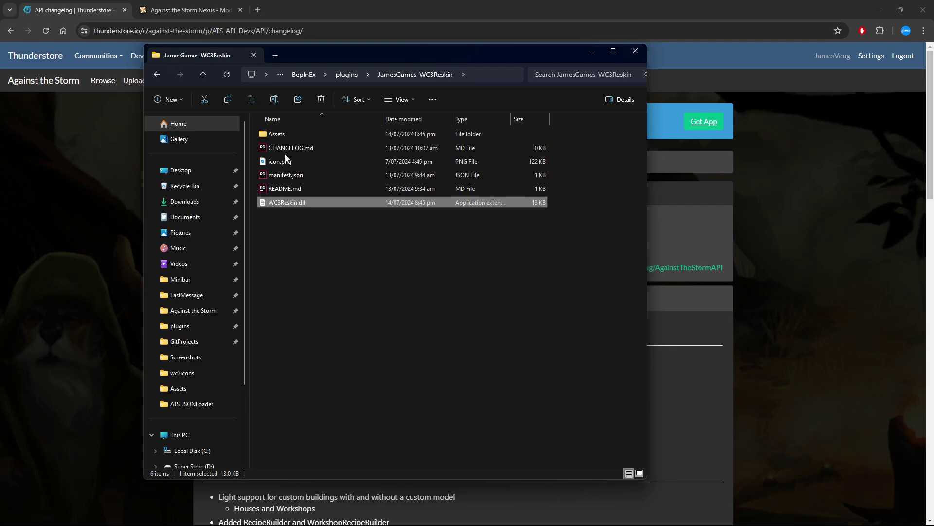
left_click(116, 201)
Step: Review the installed mods list in Thunderstore Mod Manager and the Nexus Mods page, ending on the API changelog page on Thunderstore
left_click(380, 514)
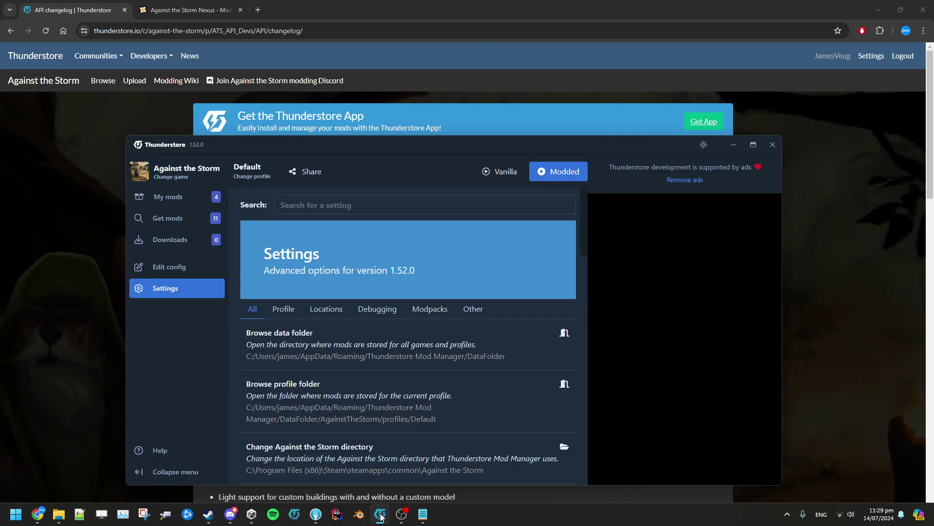
left_click(185, 204)
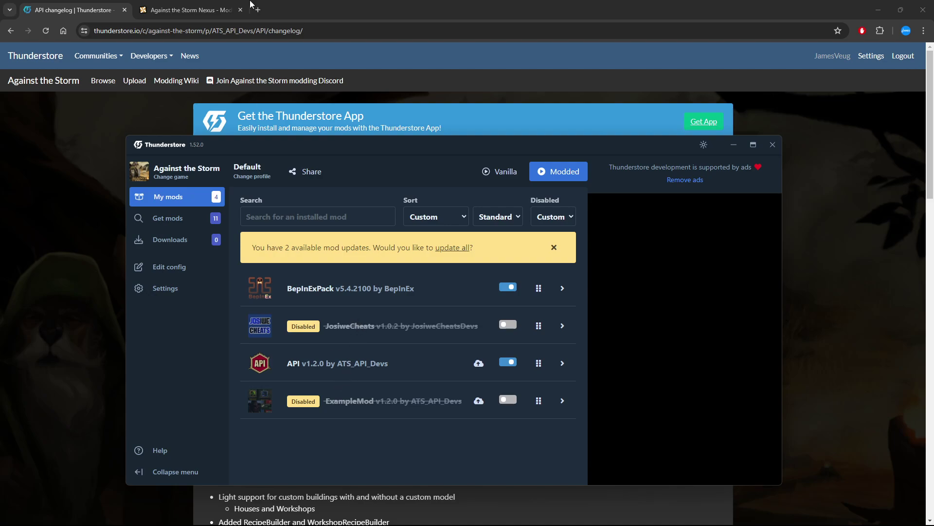
left_click(192, 10)
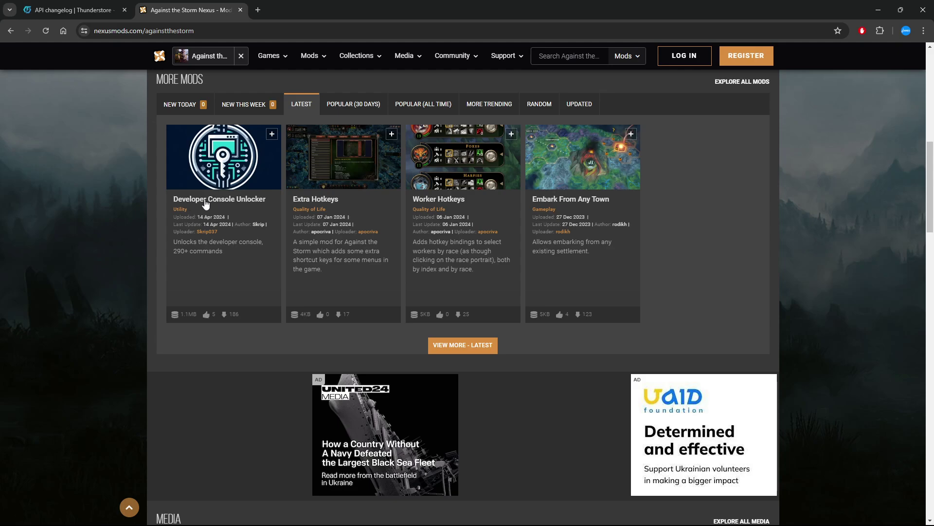
key("alt+Tab")
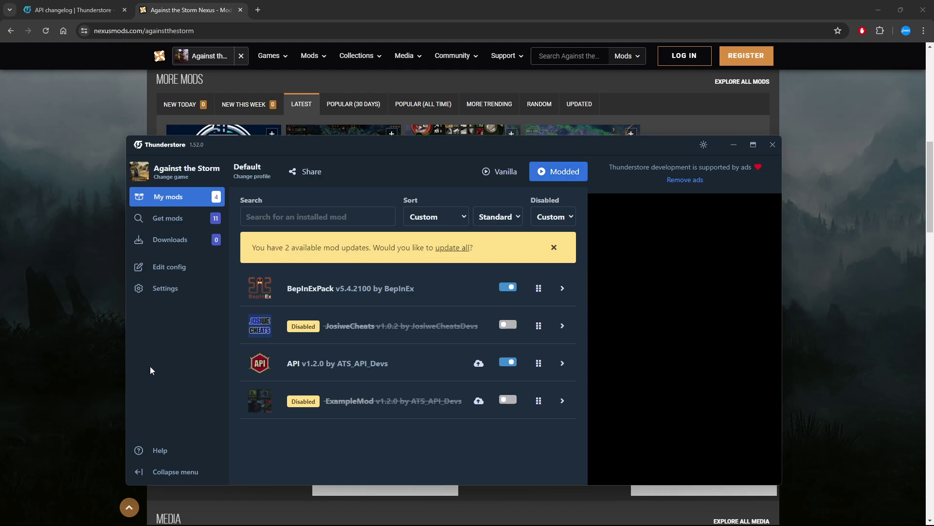
left_click(73, 7)
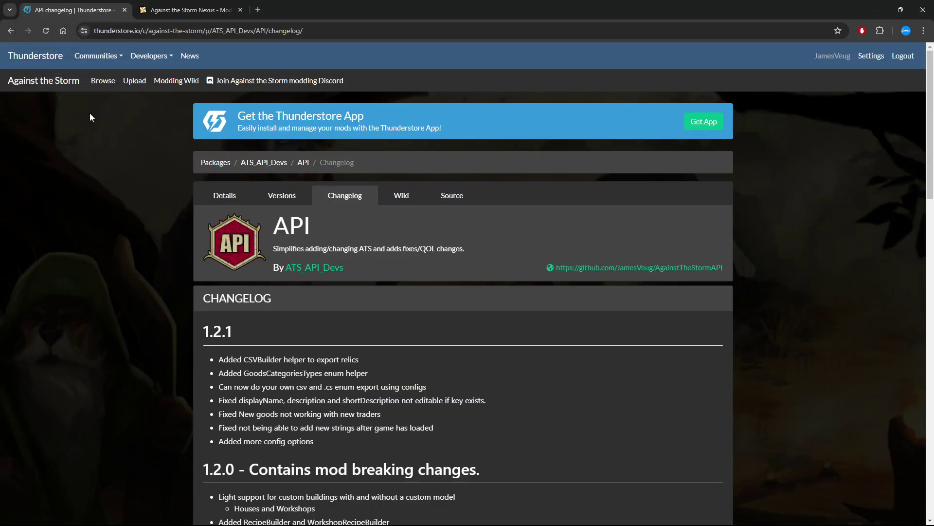